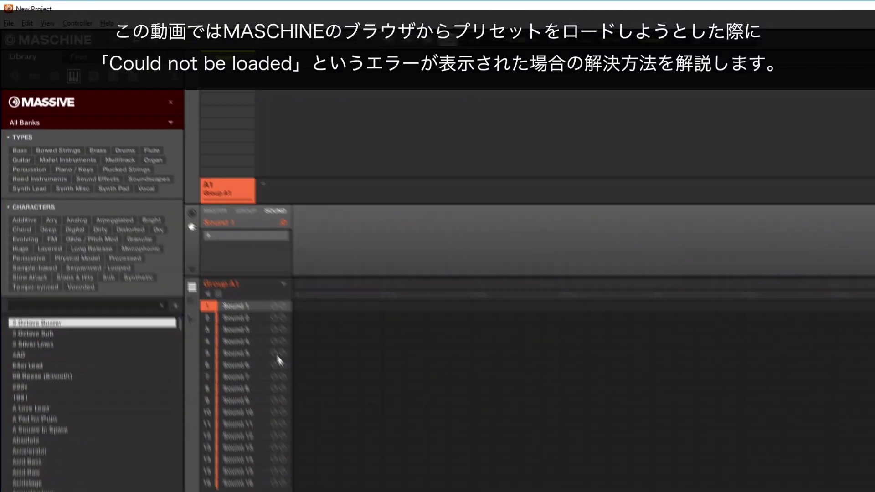
Try loading the 99 Reese (Smooth) Massive preset and dismiss the 'could not be loaded' error
double_click(154, 374)
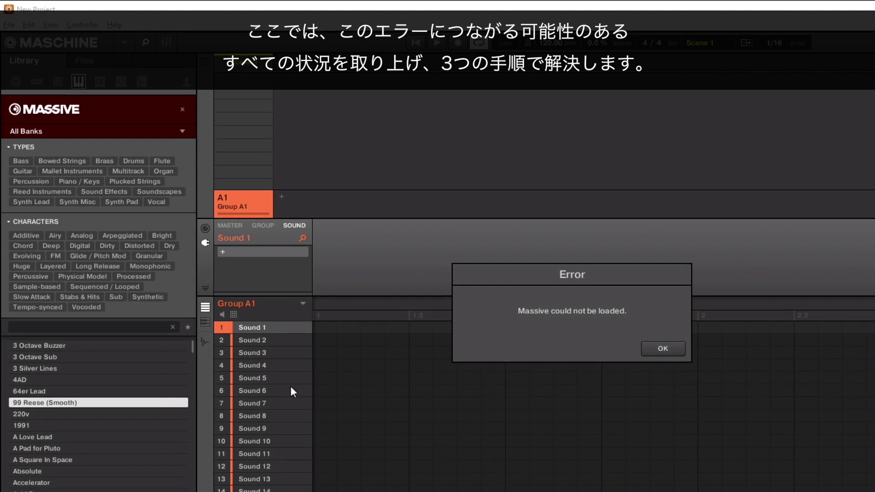
click(643, 346)
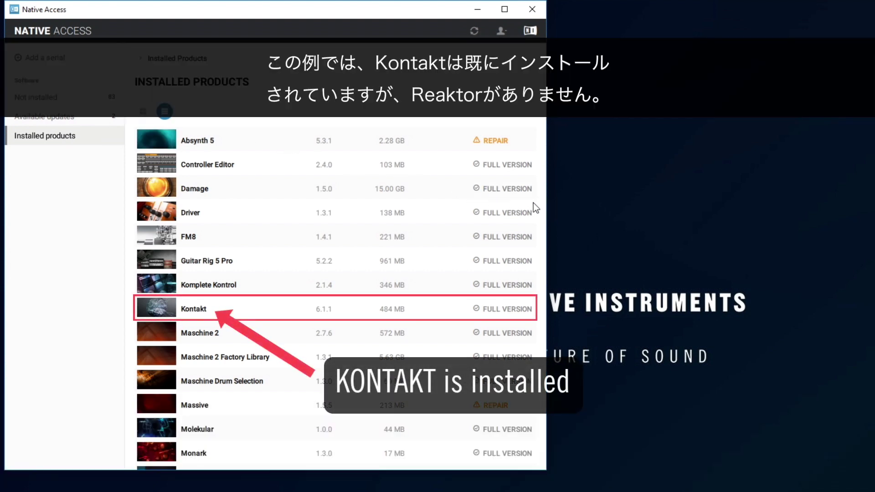
Install Reaktor 6 (6.3.1) from Native Access's Not installed products list
drag(542, 207, 529, 374)
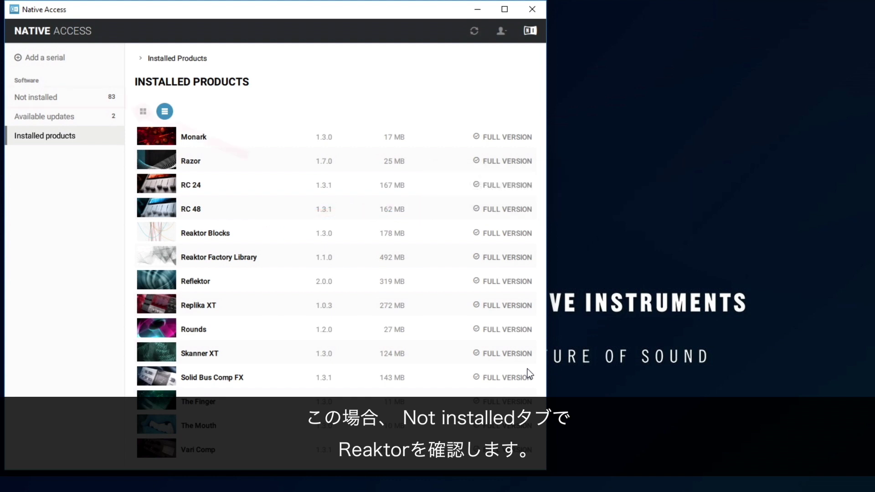
click(73, 98)
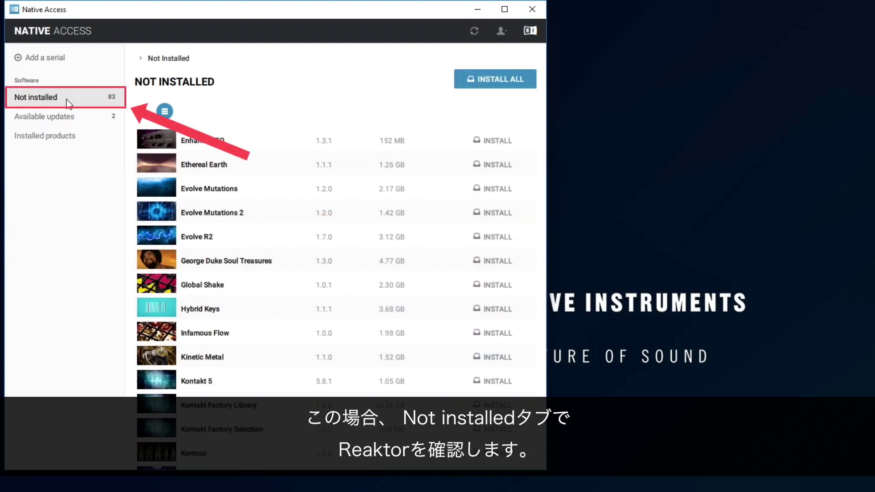
drag(545, 221, 543, 296)
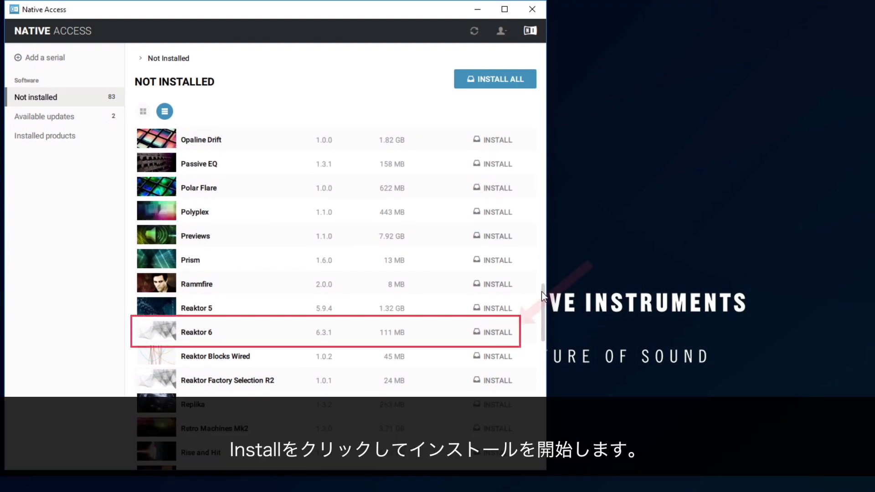
click(497, 329)
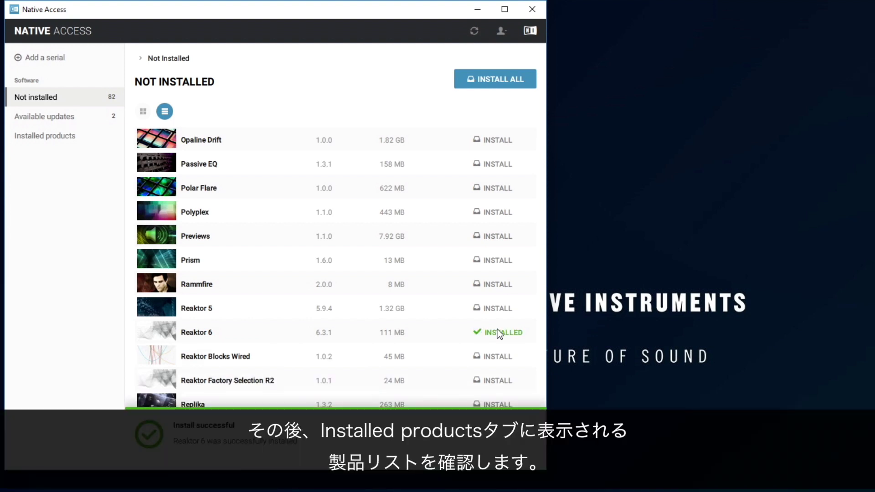
Return to Installed products and bring up Massive's repair options
click(58, 138)
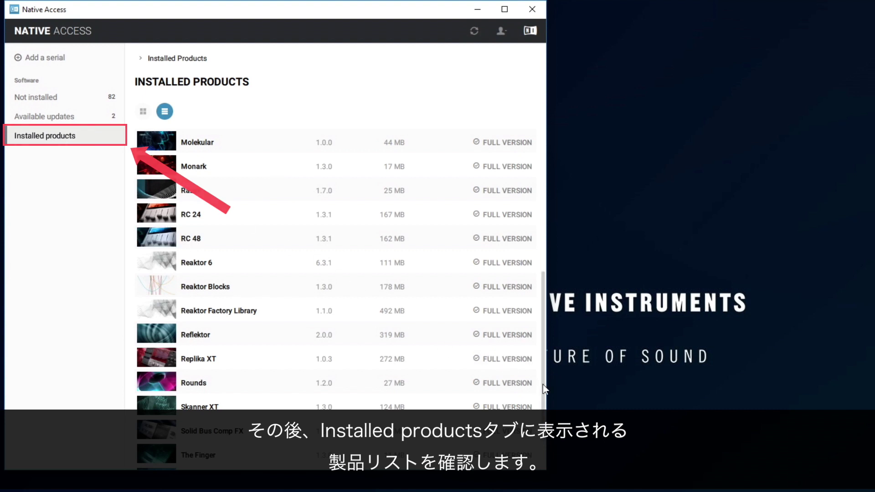
scroll(545, 369, up, 1)
scroll(545, 366, up, 1)
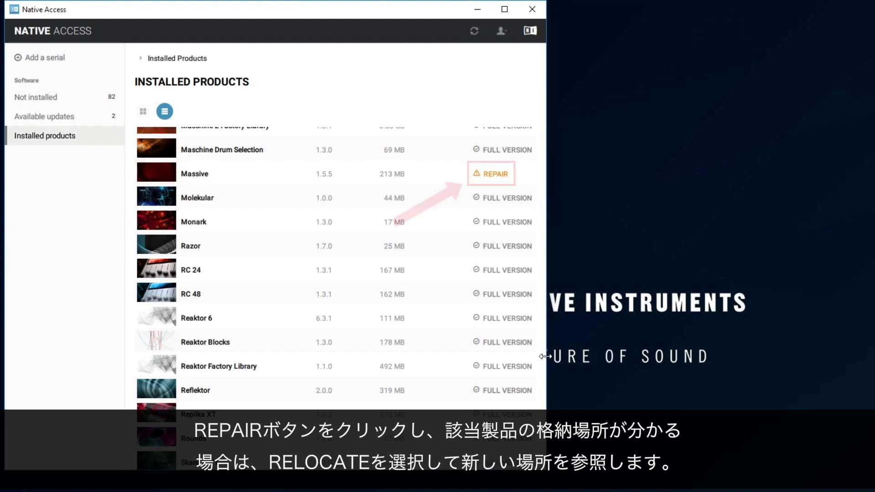
click(505, 174)
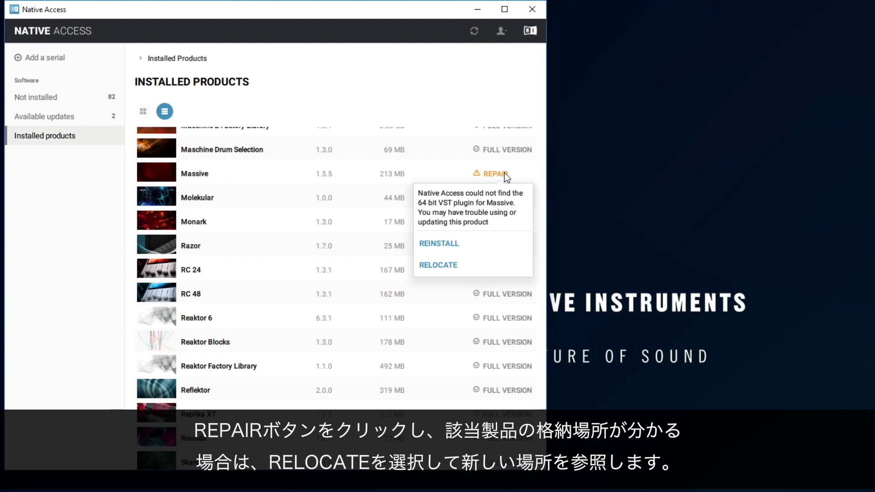
Relocate Massive's VST 64 plug-in folder to C:\VST64
click(462, 264)
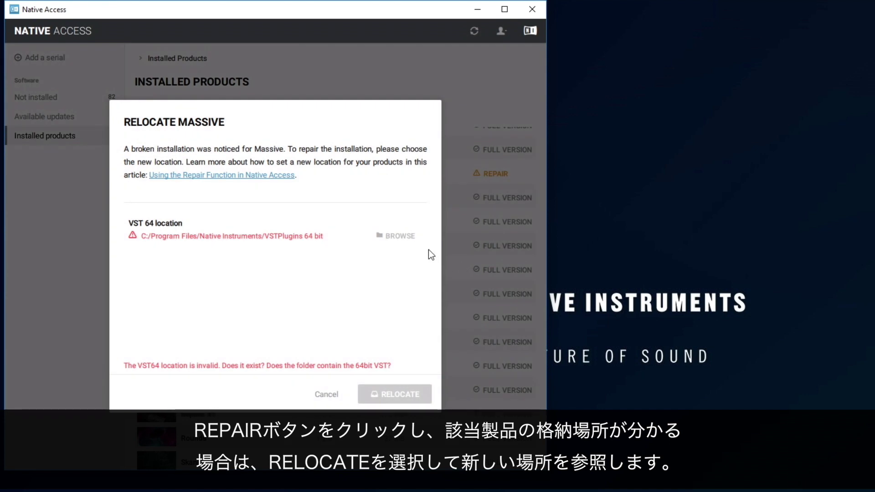
click(395, 236)
click(162, 47)
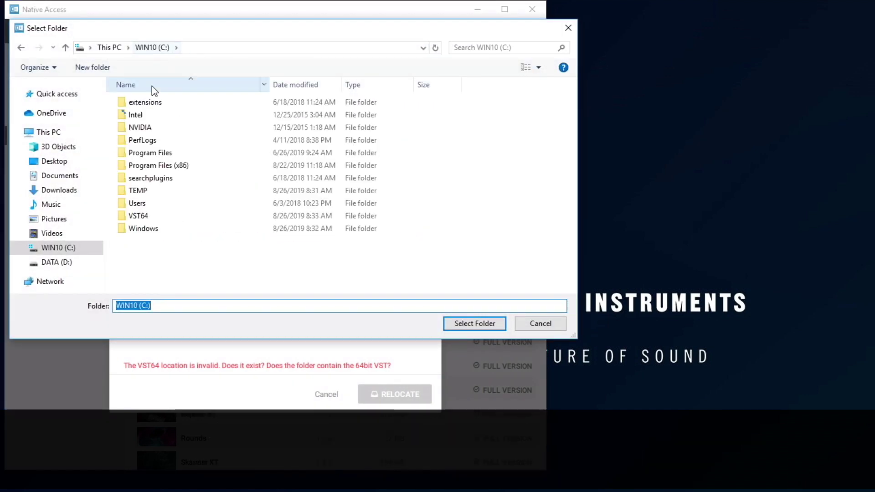
click(146, 215)
click(466, 323)
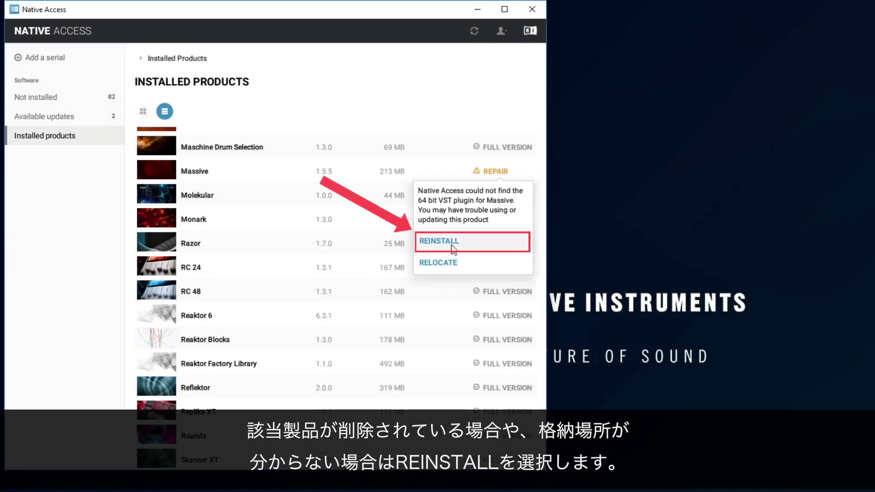
Reinstall Massive 1.5.5, then check Absynth 5's repair options
click(452, 248)
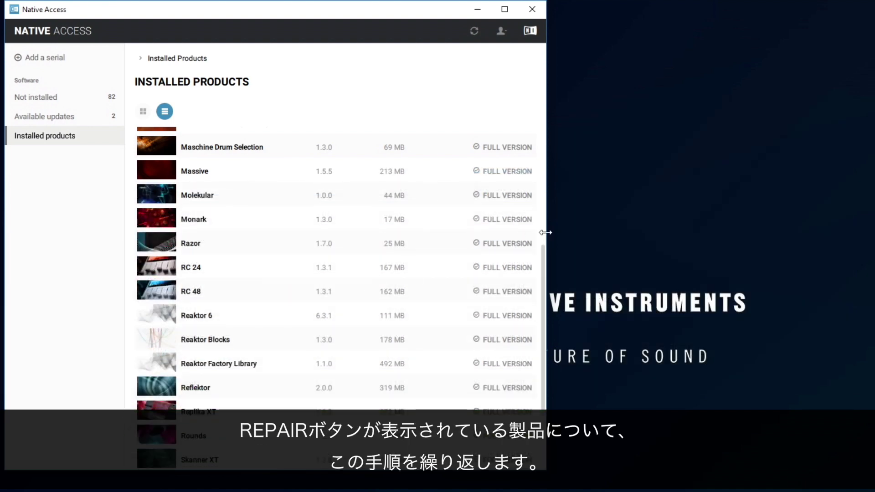
drag(542, 264, 539, 111)
click(495, 141)
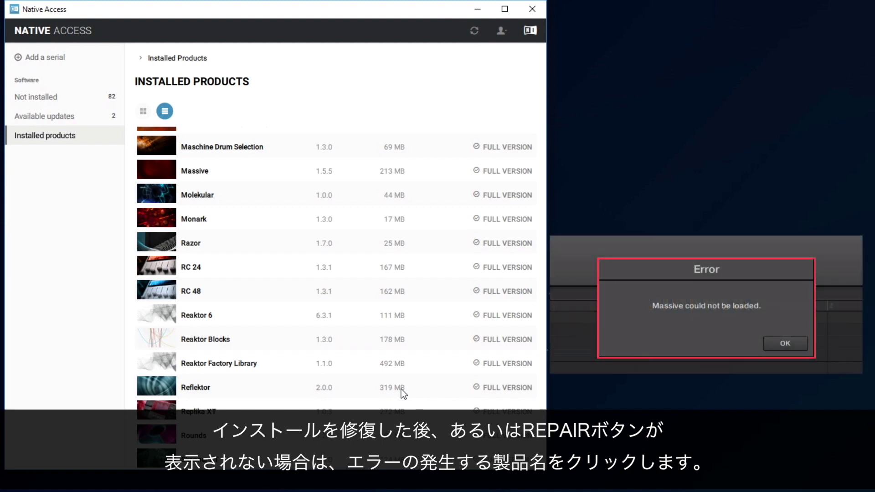
Show Massive's Installation Path details in Native Access
click(191, 173)
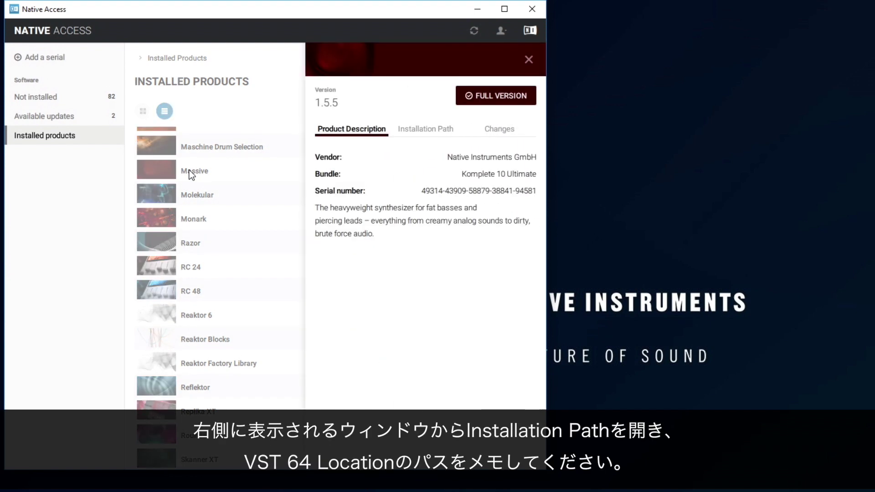
click(424, 130)
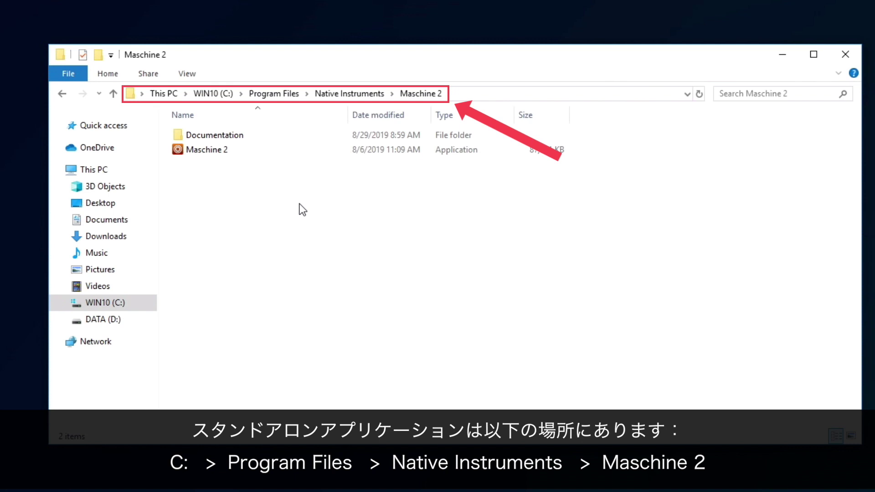
Launch the standalone Maschine 2 application from its program folder and open its File menu
double_click(215, 152)
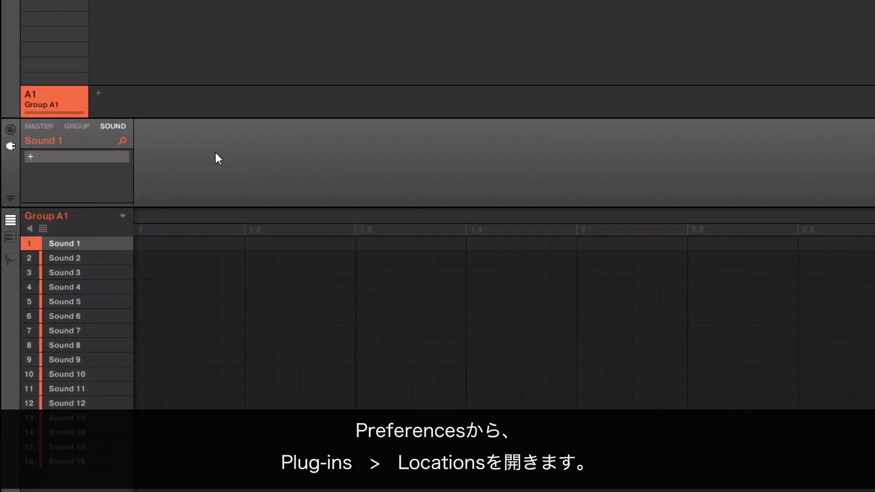
click(7, 15)
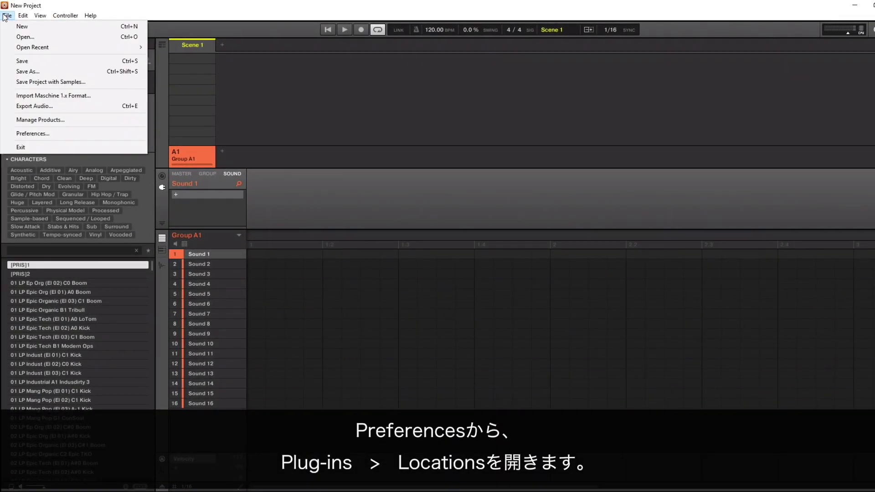
Go to Maschine 2's Preferences under Plug-ins > Locations
click(72, 131)
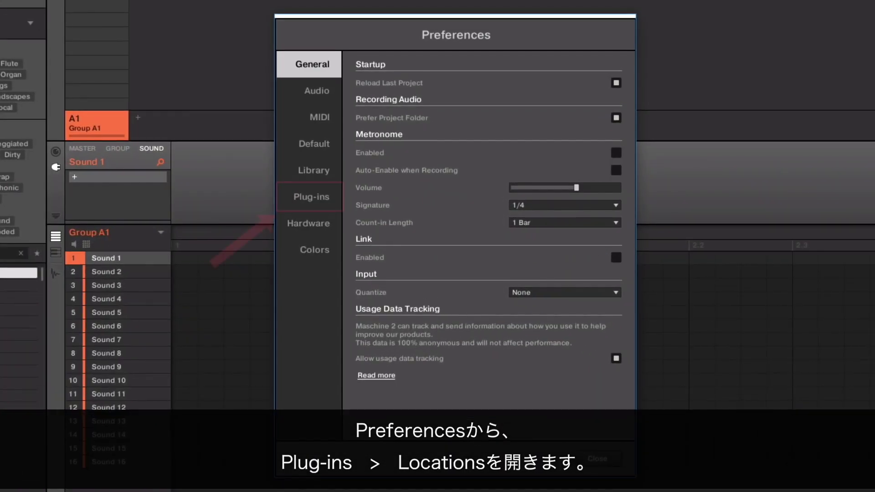
click(301, 193)
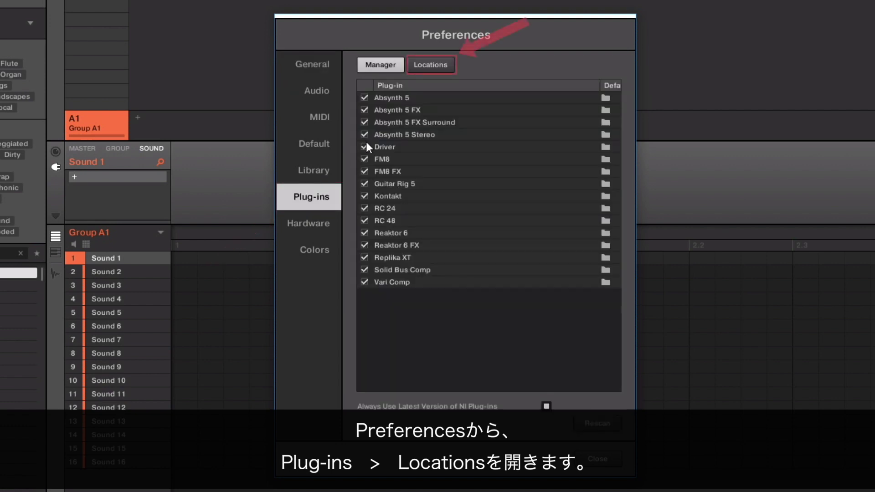
click(432, 67)
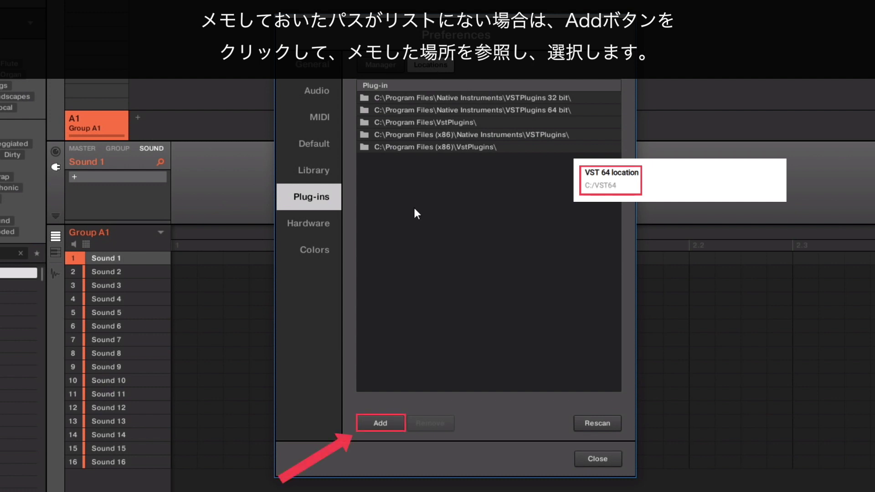
Add C:\VST64 as a plug-in location and rescan all plug-ins
click(382, 422)
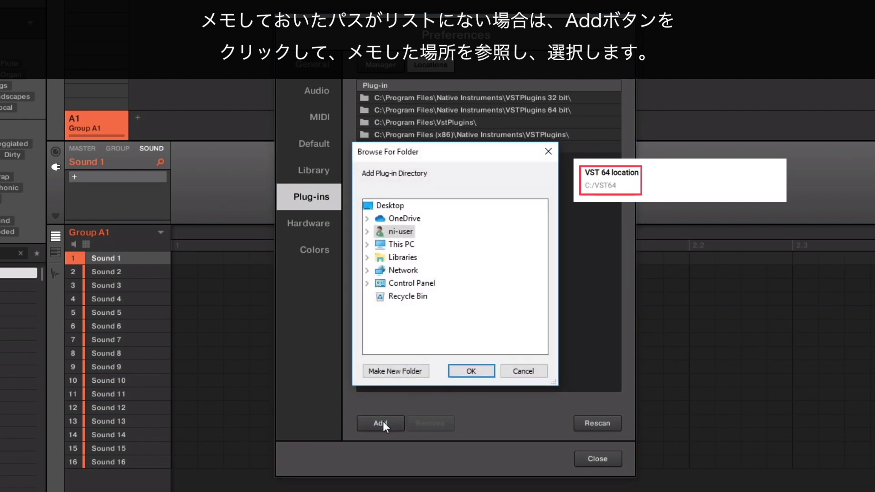
click(367, 245)
click(379, 326)
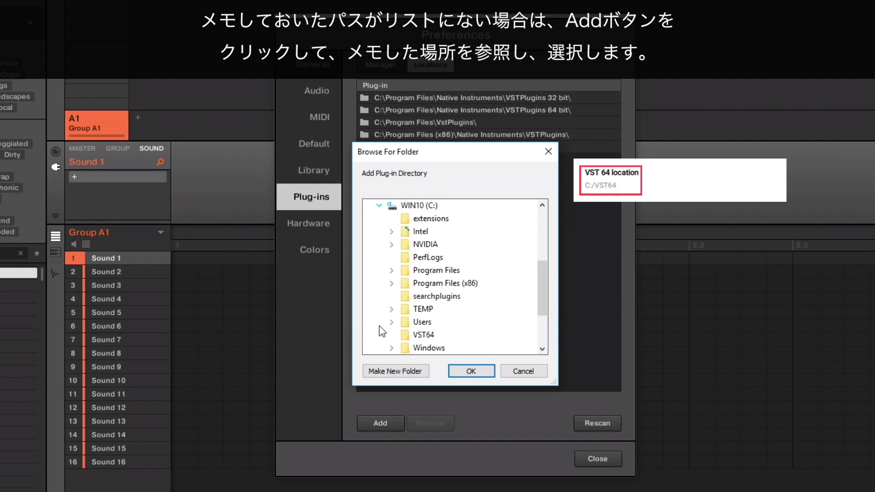
click(419, 337)
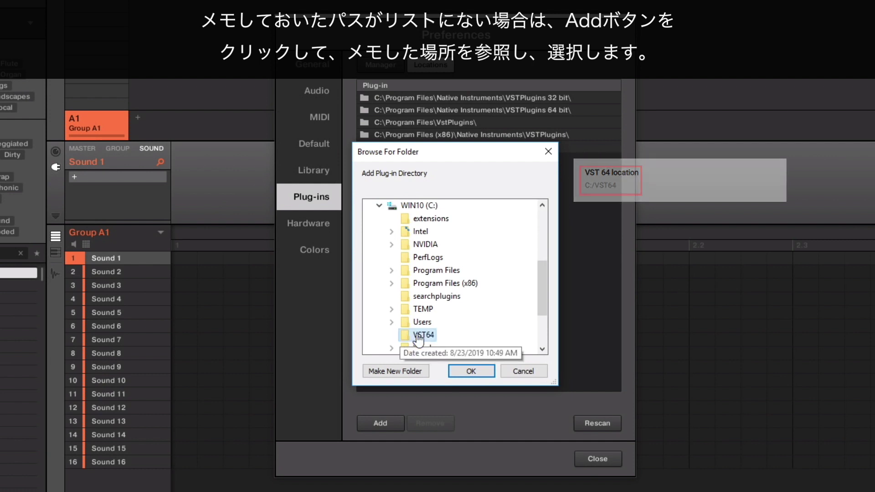
click(466, 370)
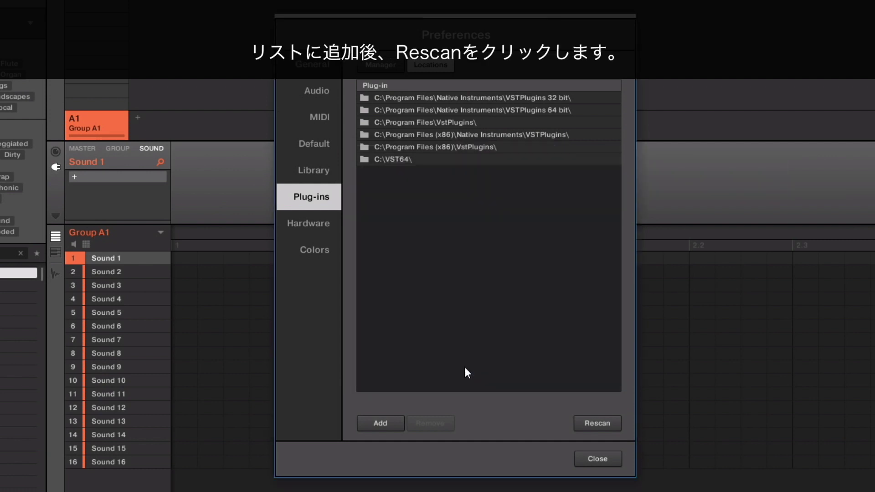
click(589, 423)
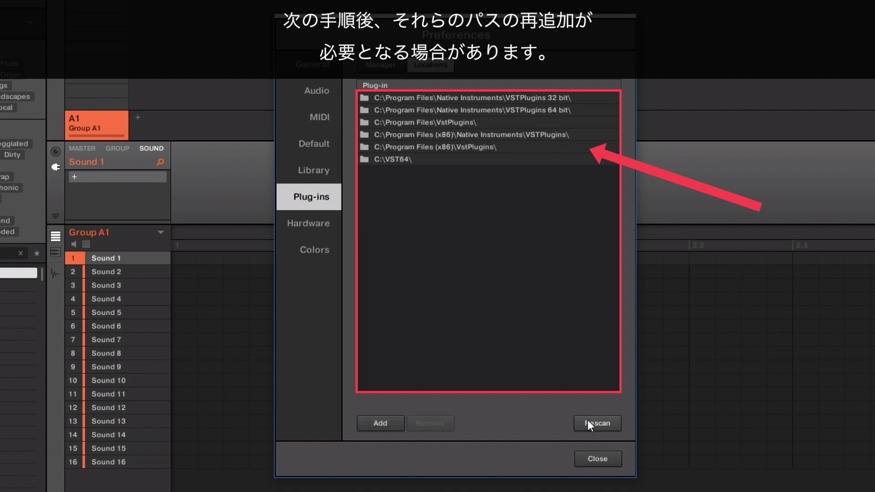
Close Preferences, search the library for '99 reese', load 99 Reese (Smooth) into Sound 1, and dismiss the error
click(593, 454)
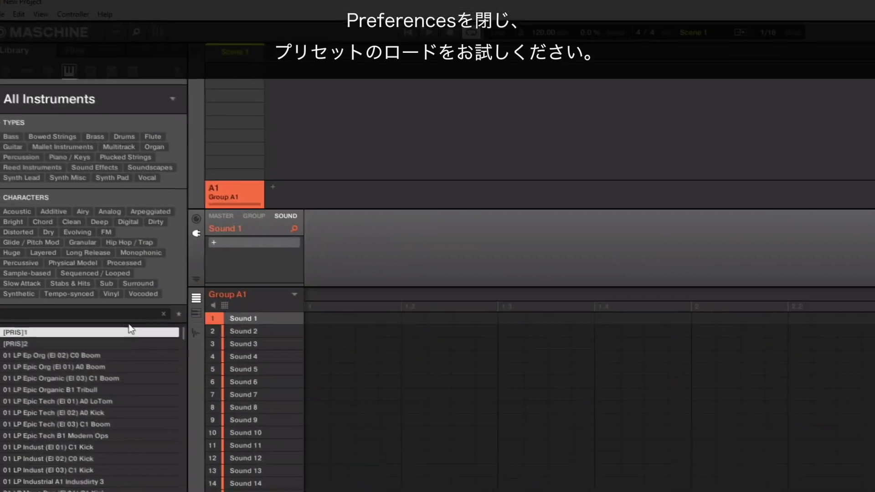
click(120, 314)
text(99 reese)
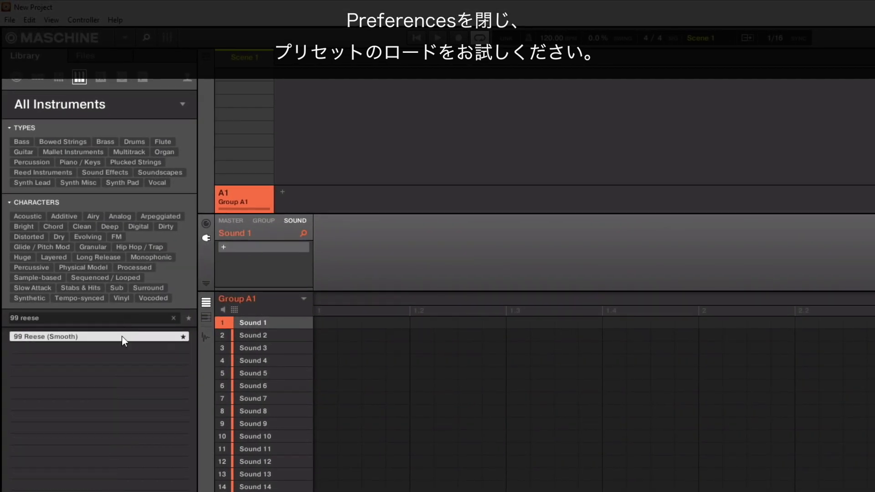
double_click(122, 336)
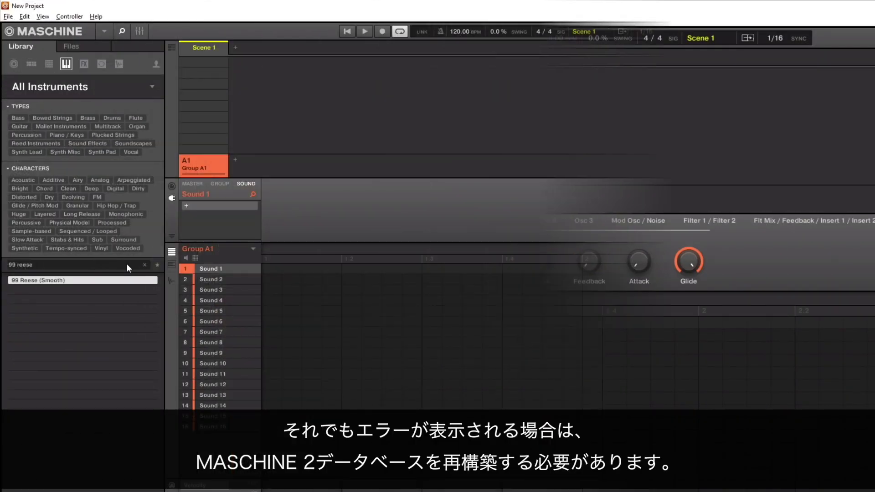
double_click(122, 282)
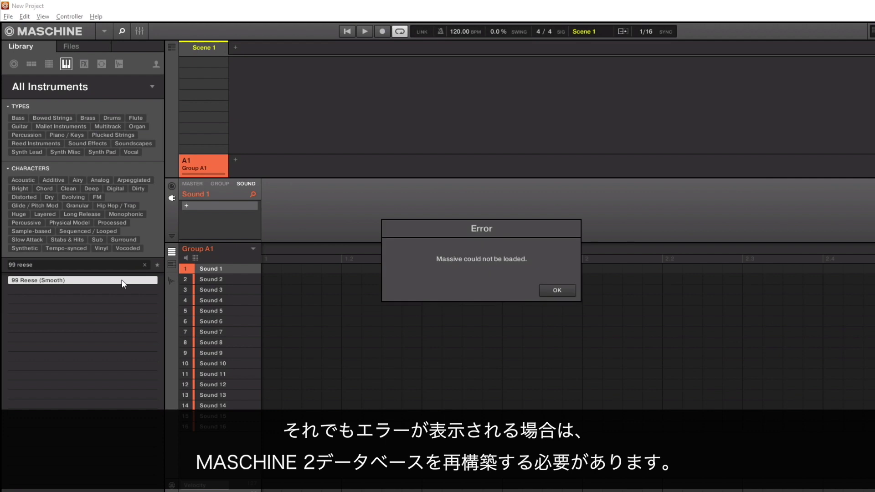
click(548, 288)
Quit Maschine 2 and go to %localappdata% in File Explorer
click(7, 17)
click(24, 156)
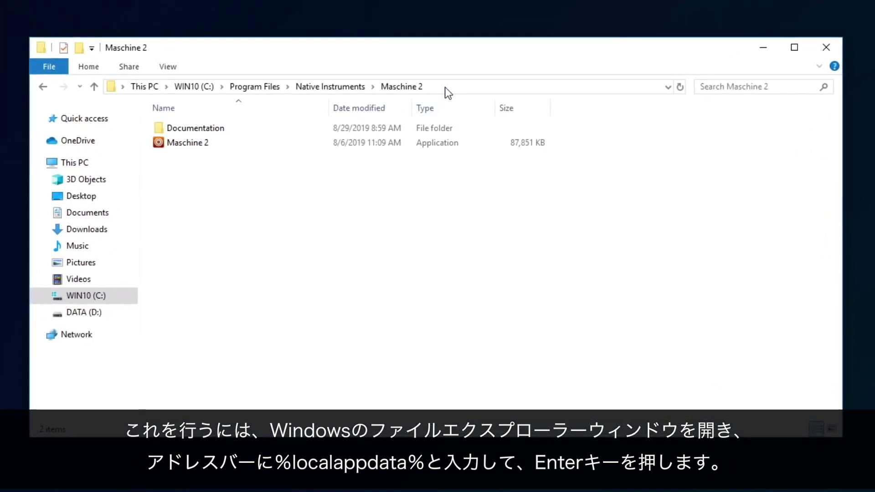
click(444, 87)
text(%)
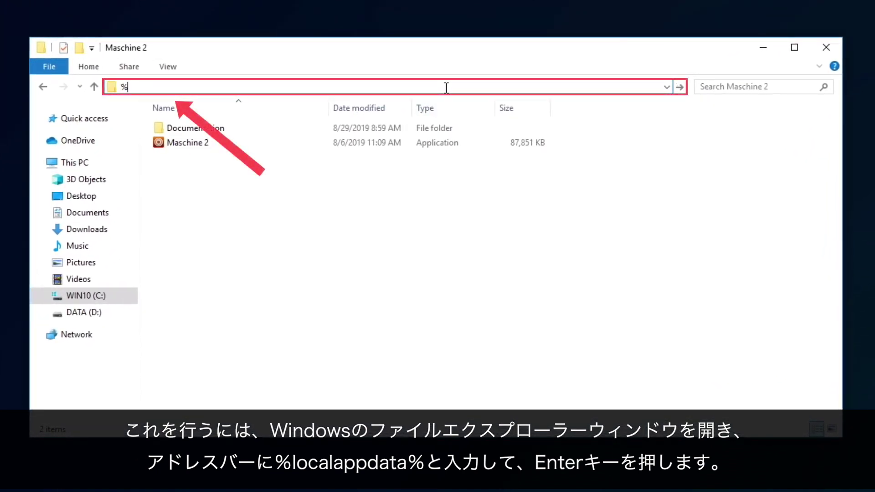
text(localappdata%)
key(Return)
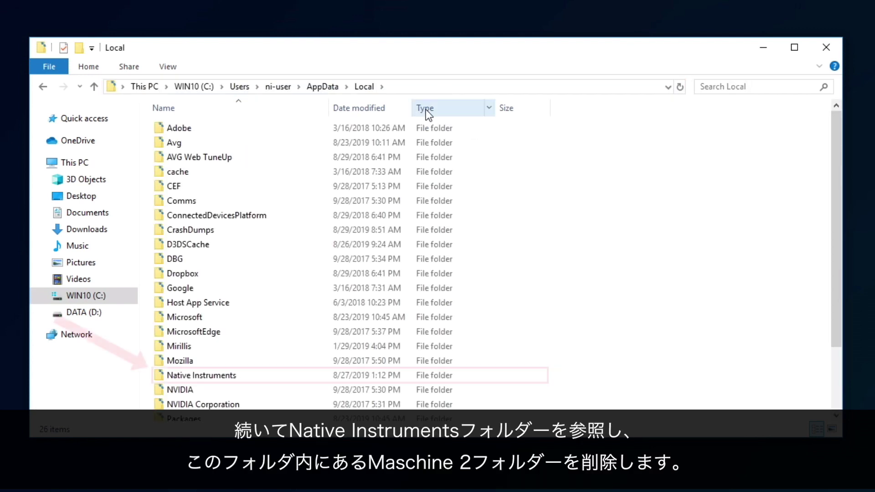
Permanently delete the Native Instruments\Maschine 2 folder, then relaunch Maschine 2
double_click(235, 382)
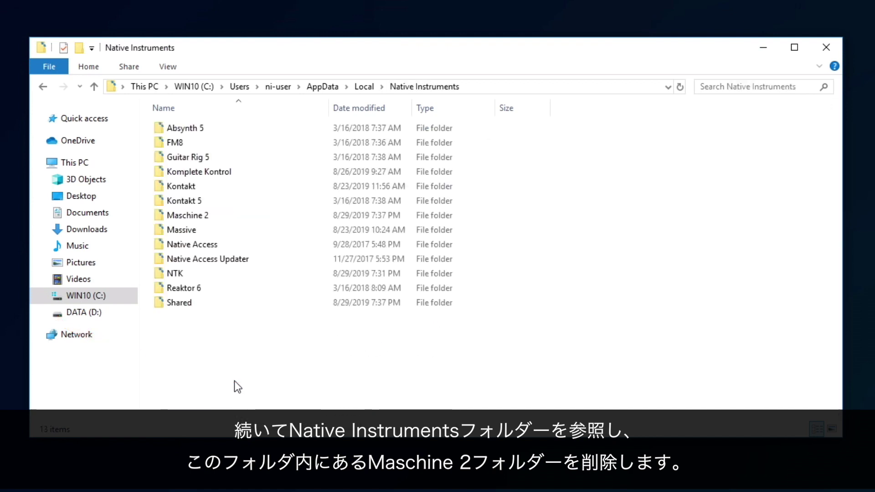
click(198, 215)
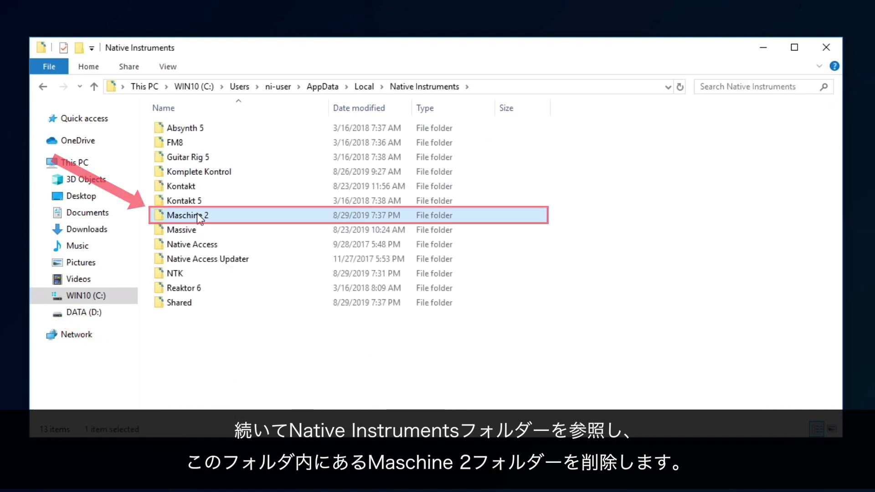
key(shift+Delete)
click(457, 287)
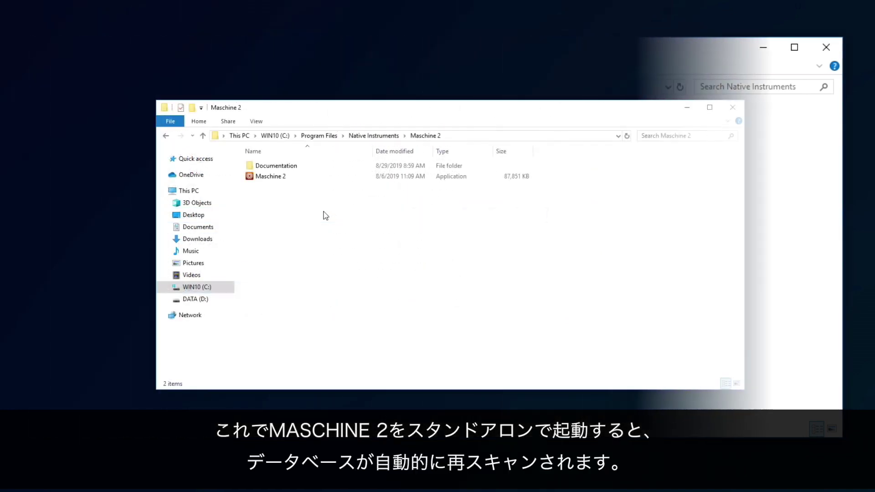
click(283, 178)
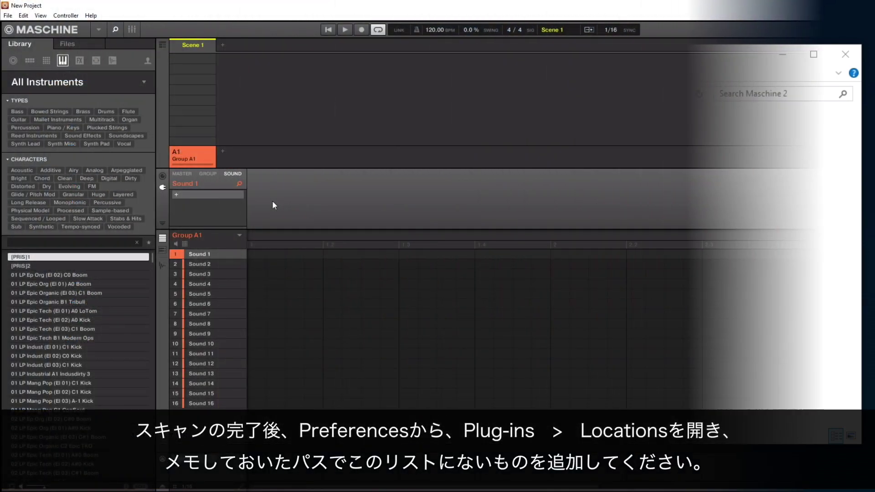
Rescan plug-ins from Preferences > Plug-ins > Locations, then close and search the library for '99 reese'
click(15, 17)
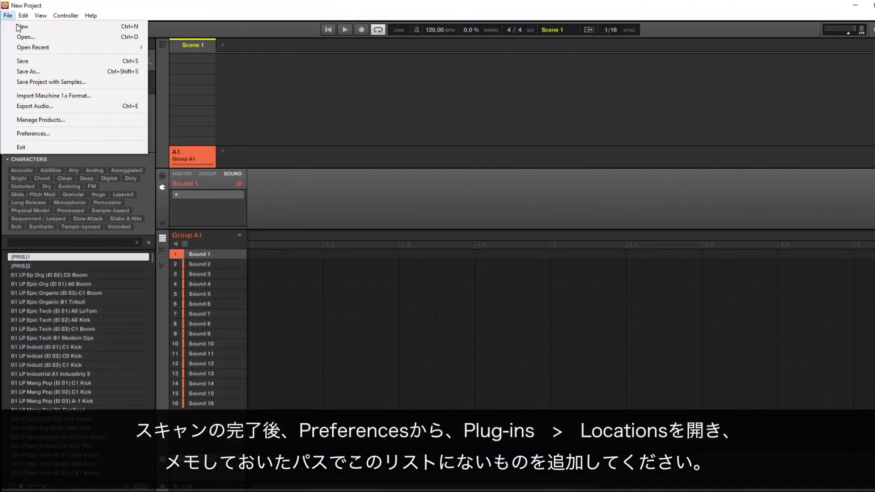
click(69, 131)
click(301, 193)
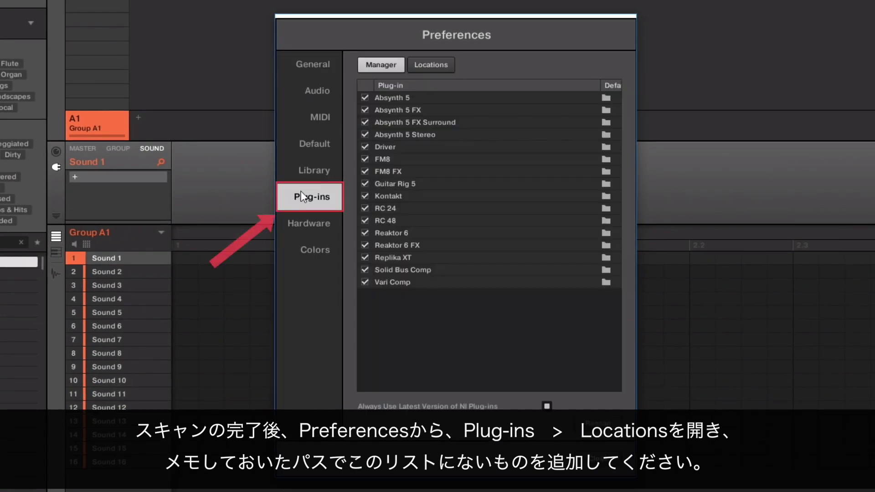
click(431, 65)
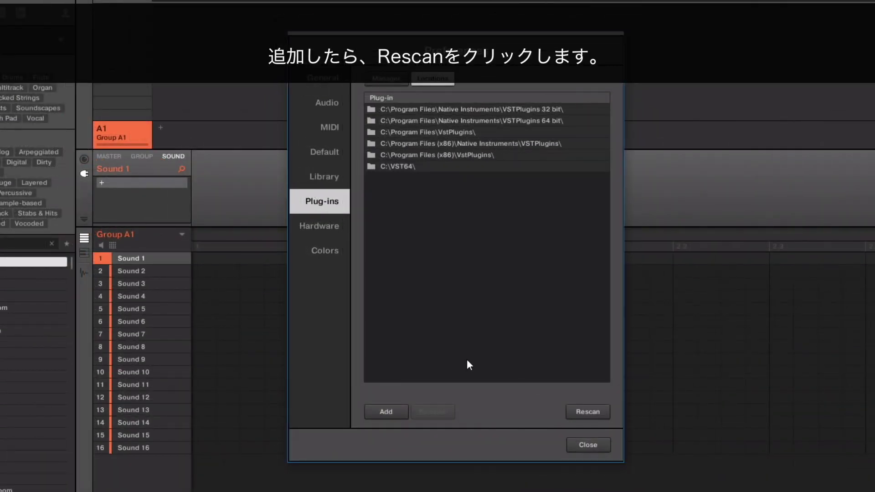
click(582, 413)
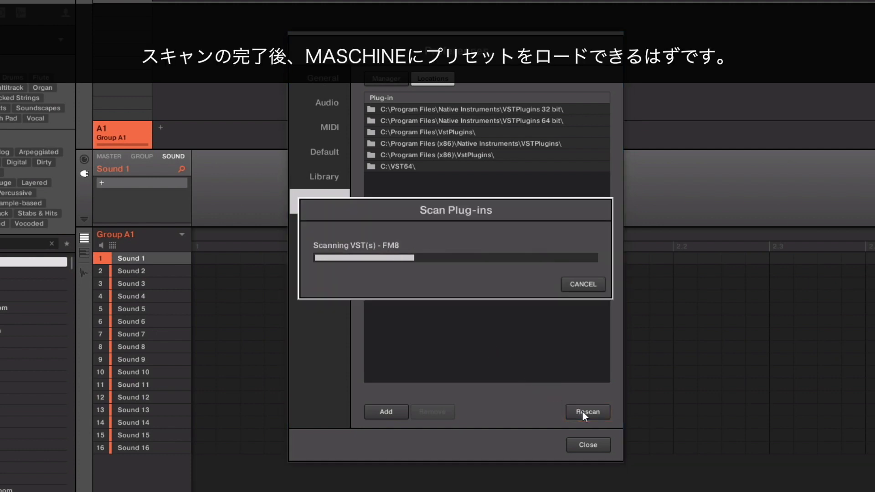
click(585, 442)
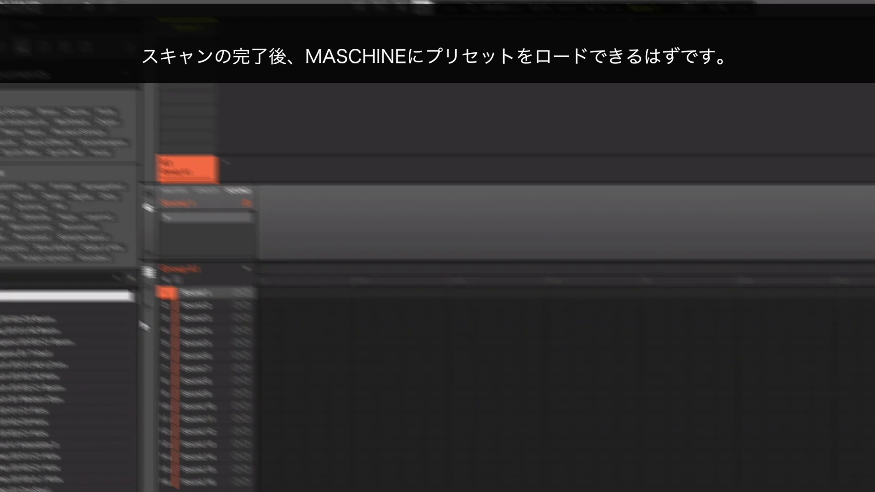
text(99 reese)
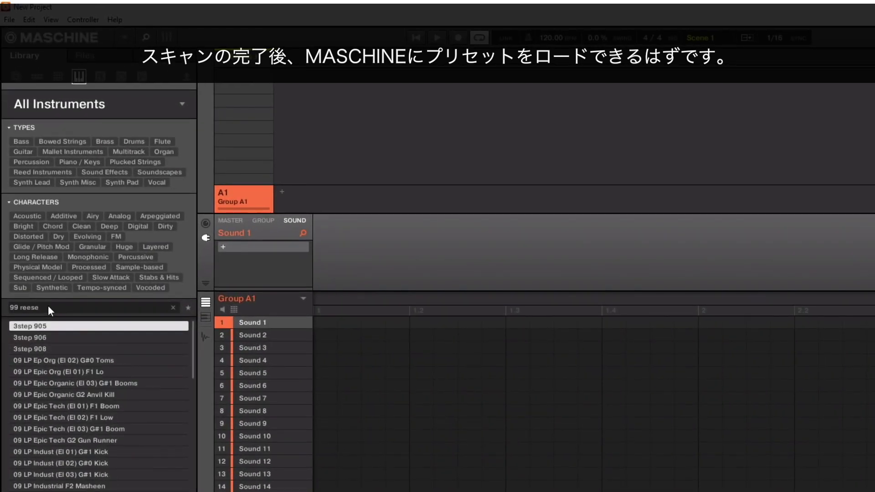